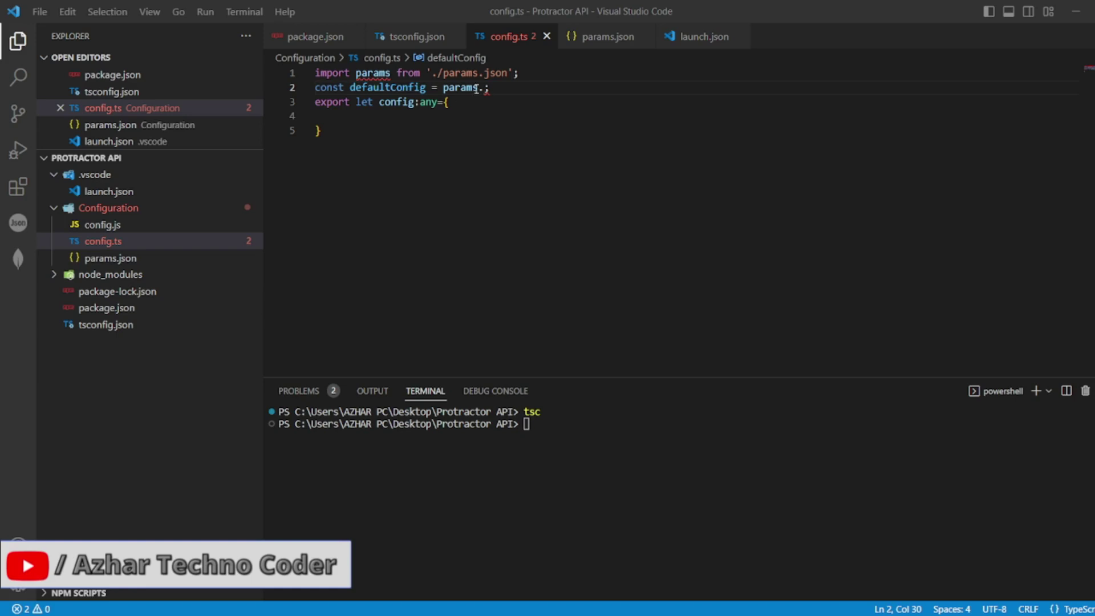
Step: Check the Reqres key name in params.json, then return to config.ts
left_click(606, 43)
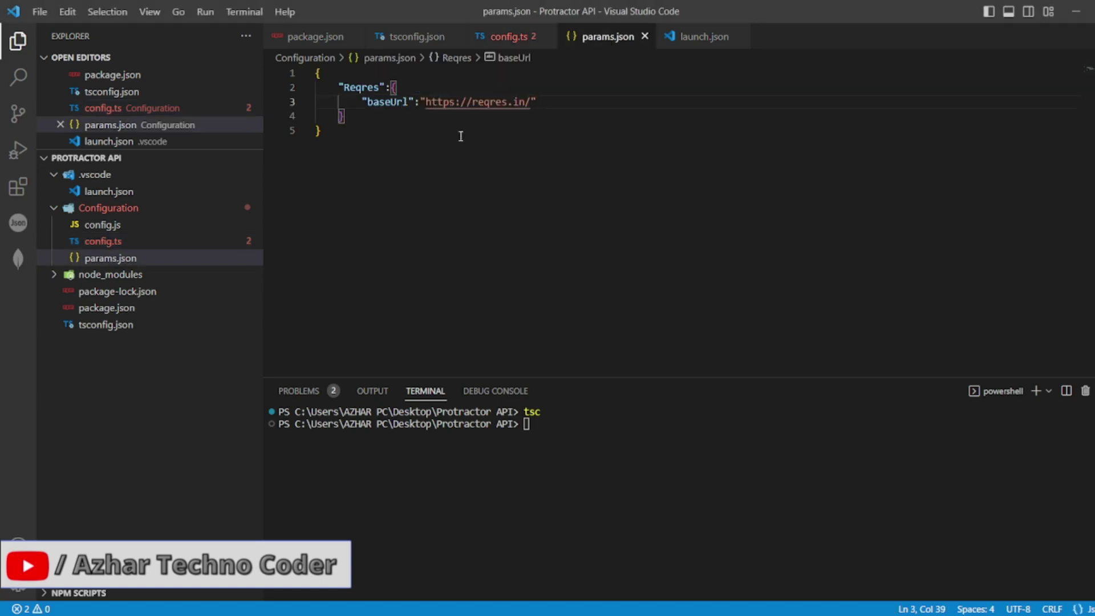
double_click(360, 88)
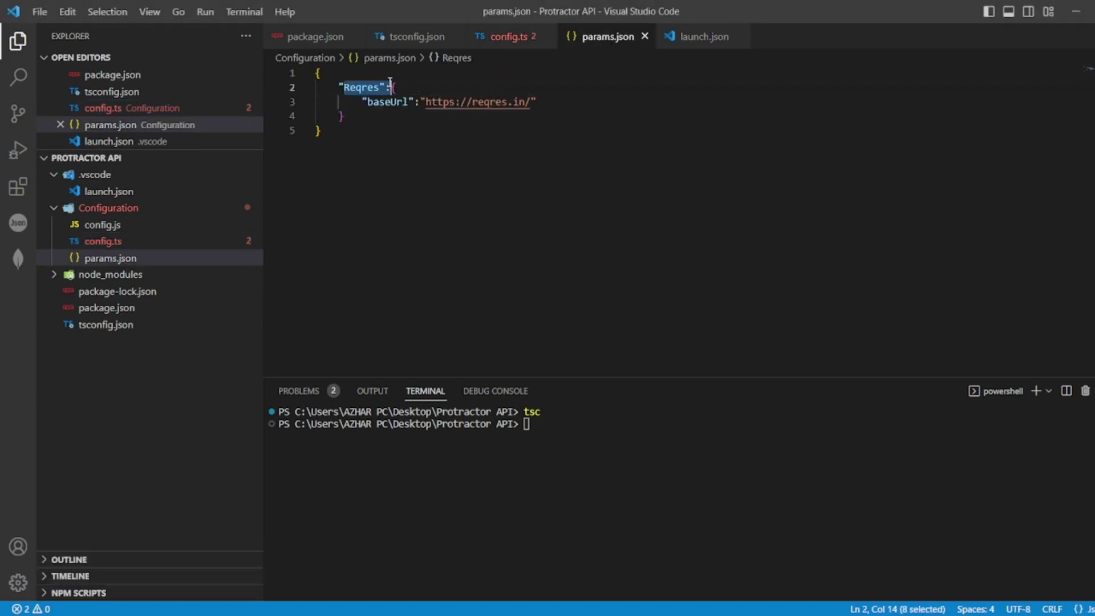
left_click(455, 132)
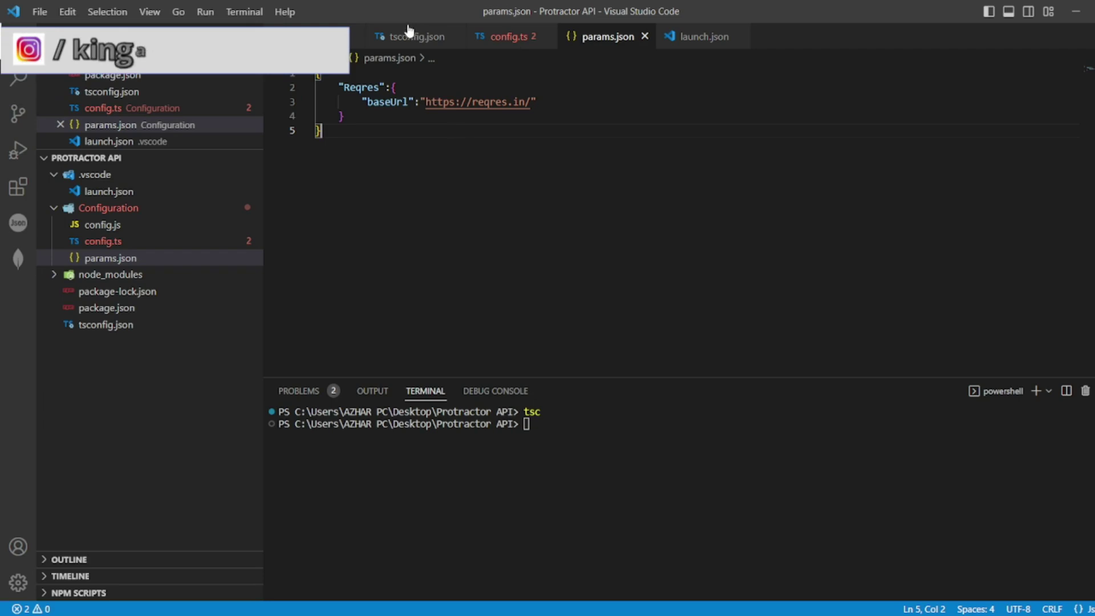
left_click(507, 38)
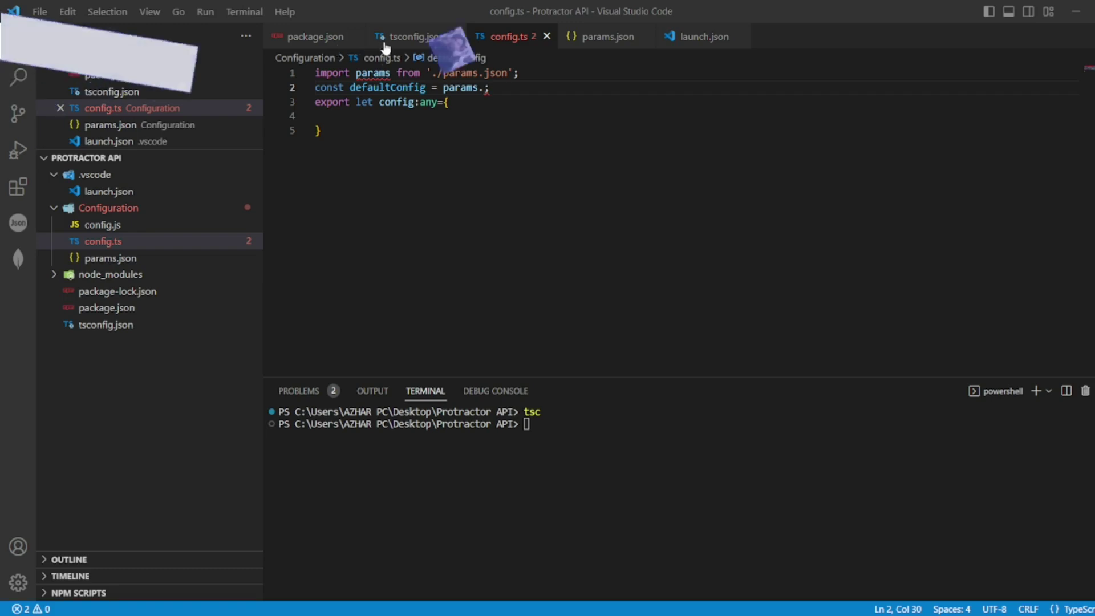
Step: Add "esModuleInterop": true after resolveJsonModule in tsconfig.json and save it
left_click(405, 39)
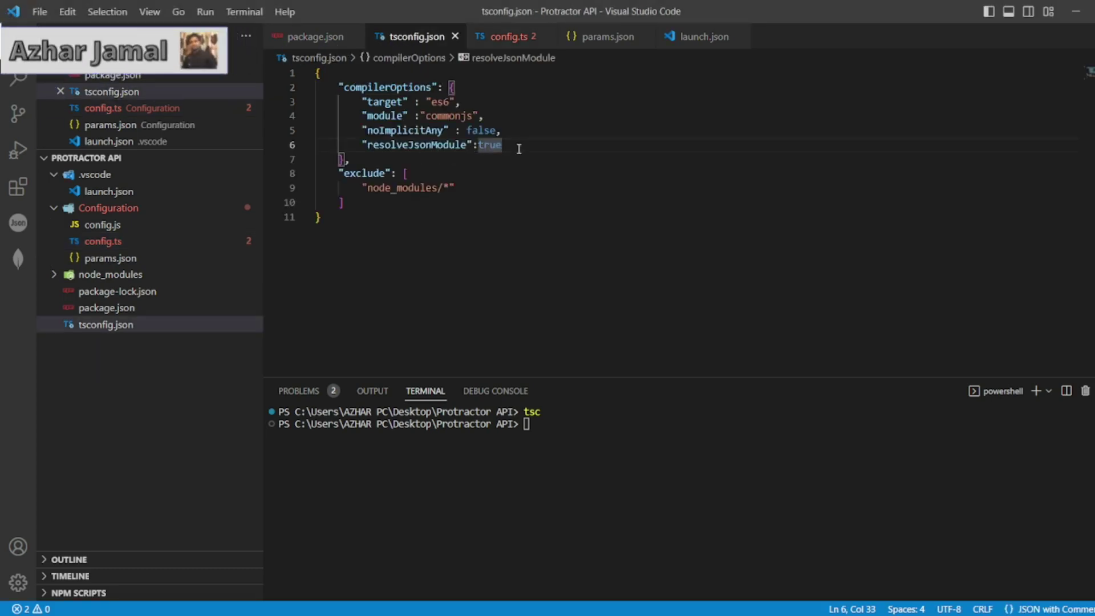
type(",")
key("Return")
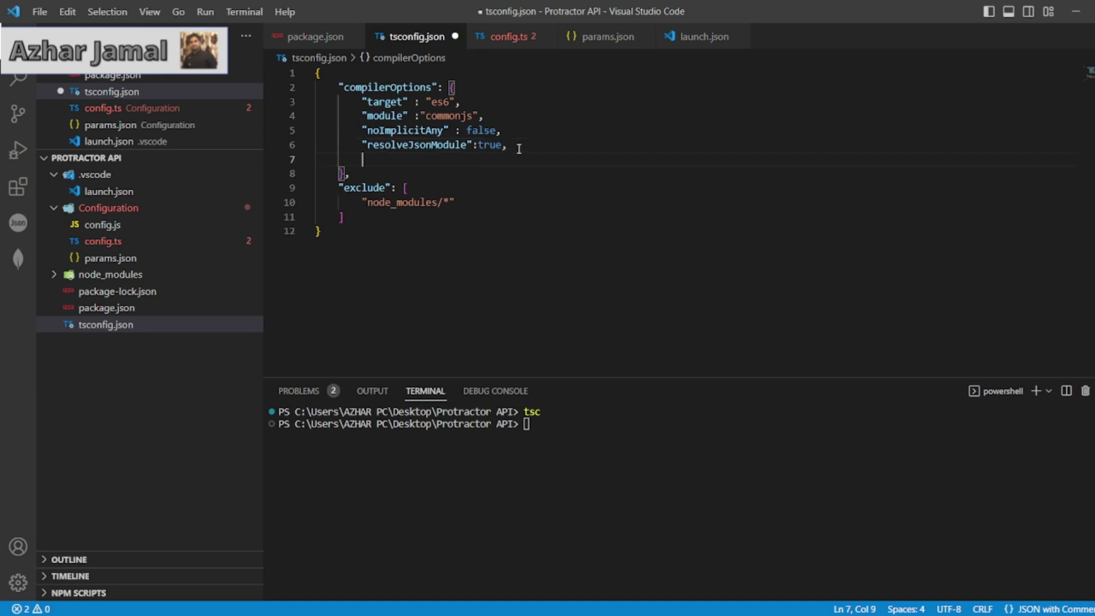
type("\"es")
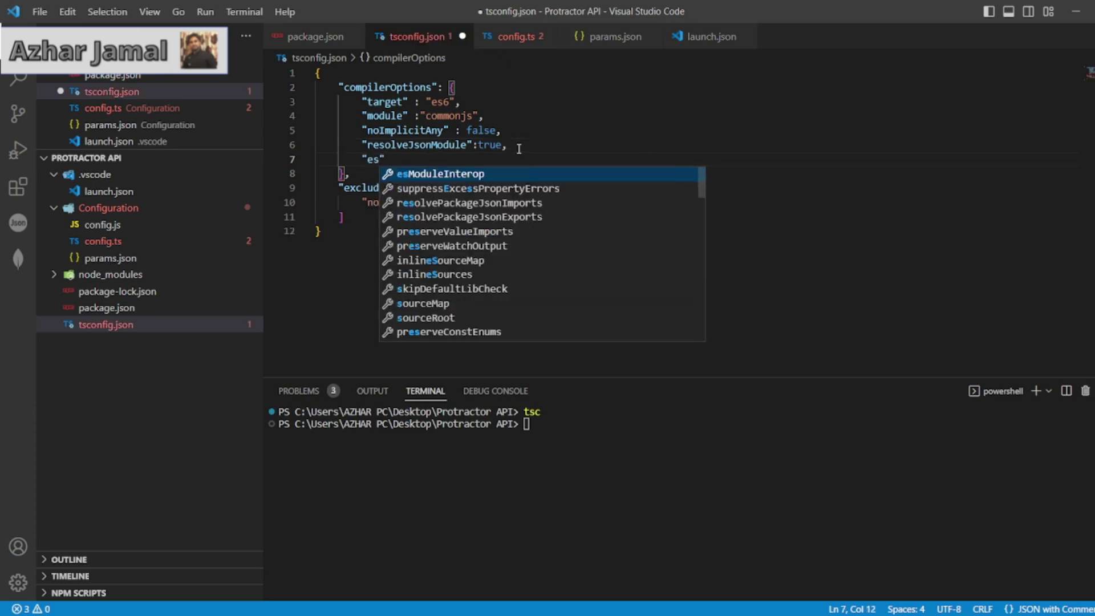
key("Return")
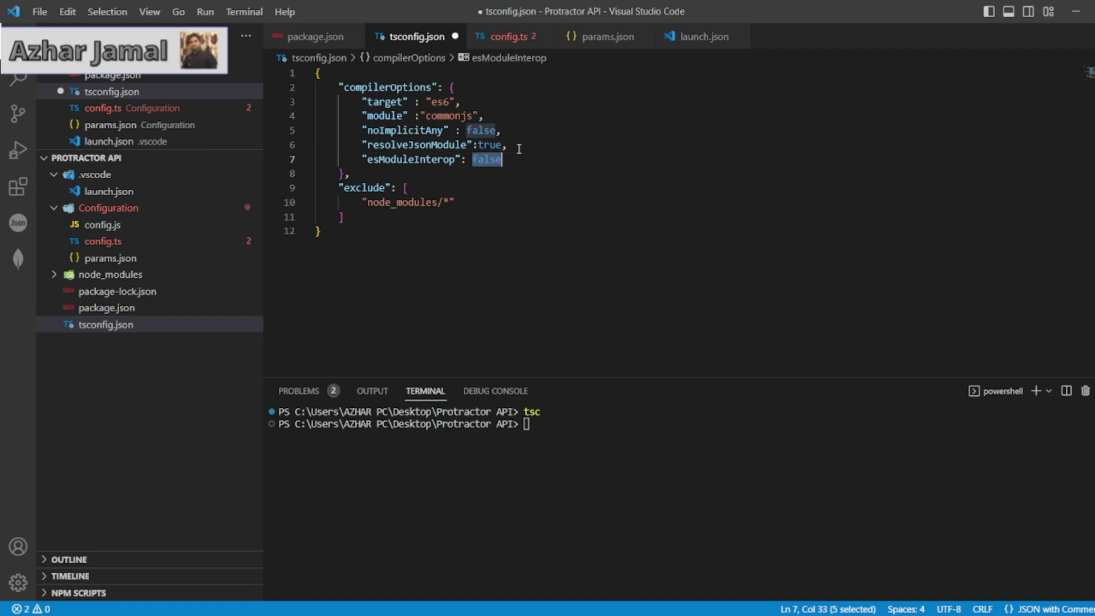
type("tru")
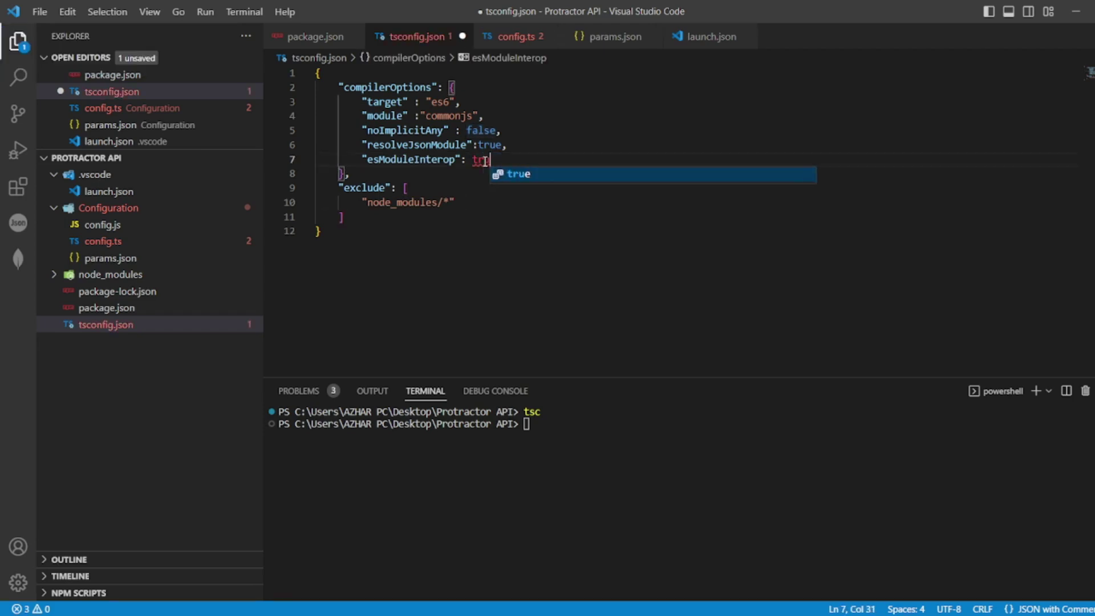
type("e")
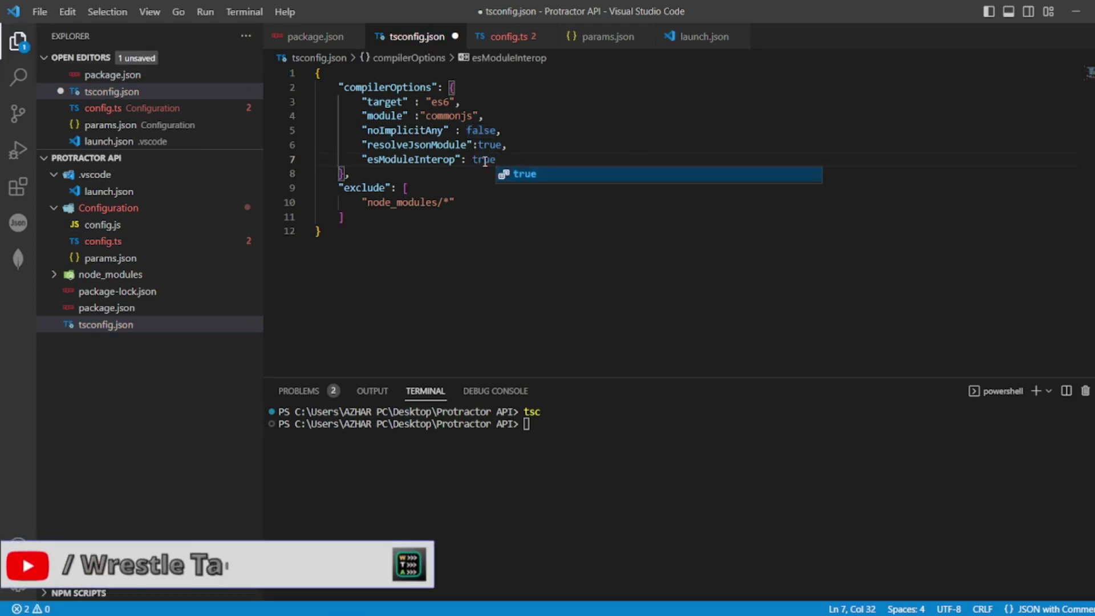
key("ctrl+s")
left_click(599, 130)
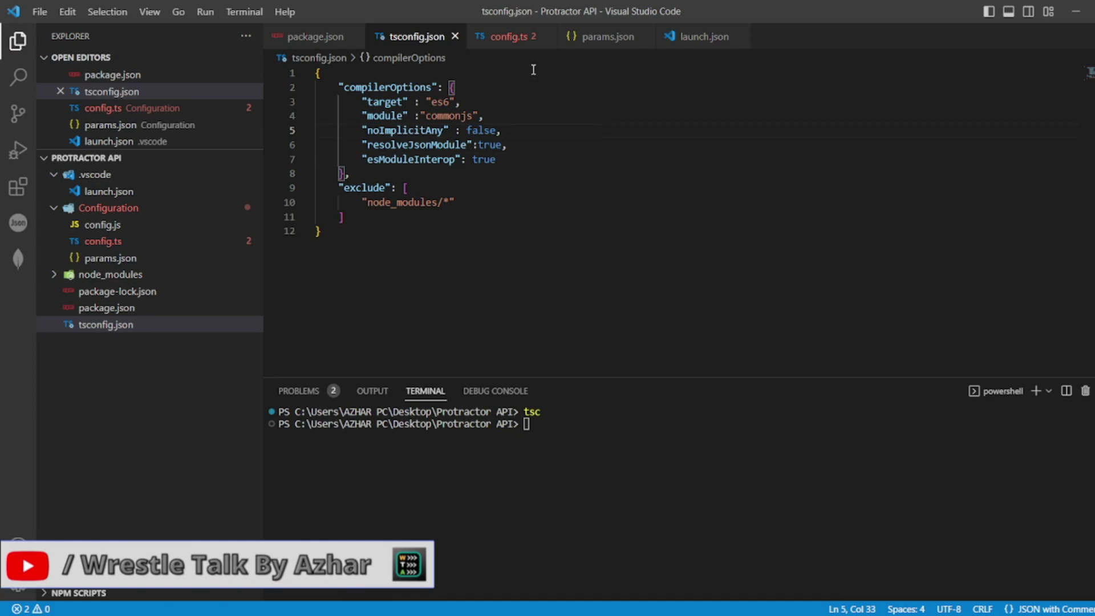
Step: Compare config.ts against tsconfig.json, ending back in config.ts with one problem left
left_click(505, 39)
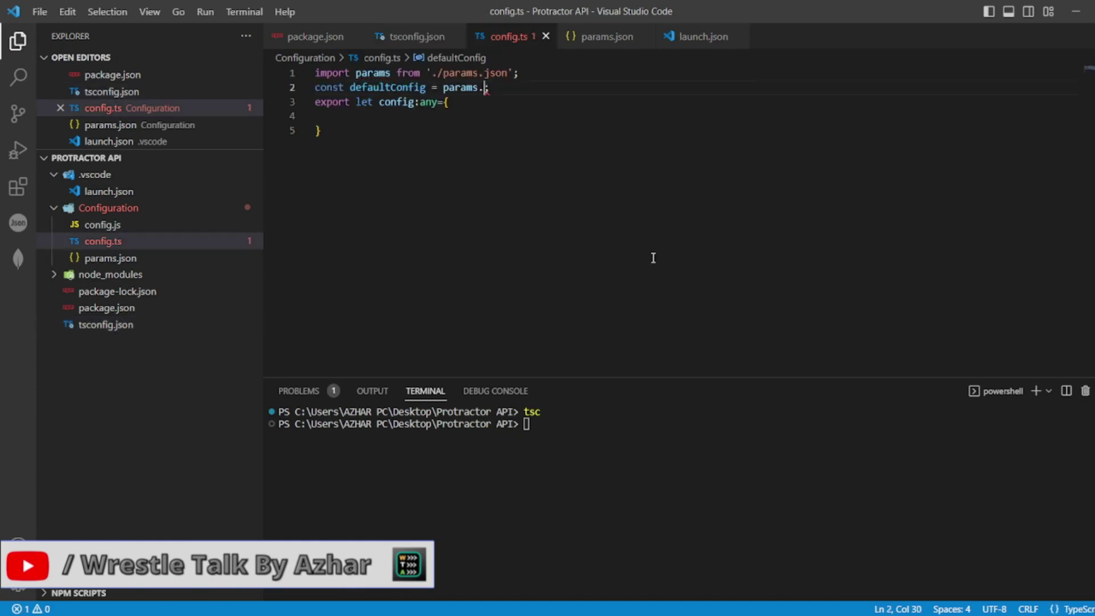
mouse_move(372, 73)
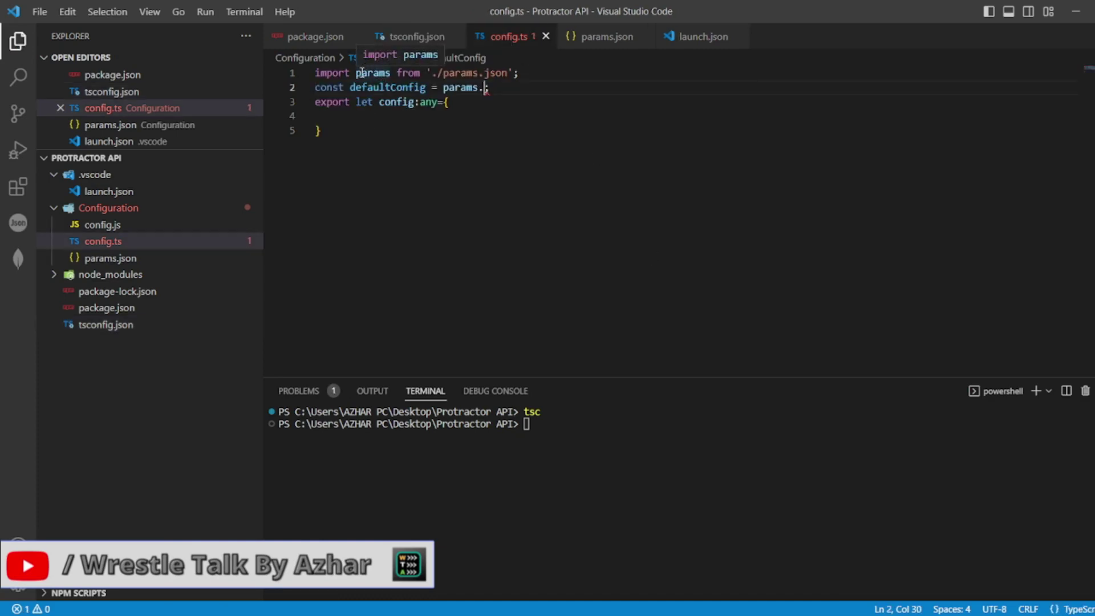
left_click(416, 37)
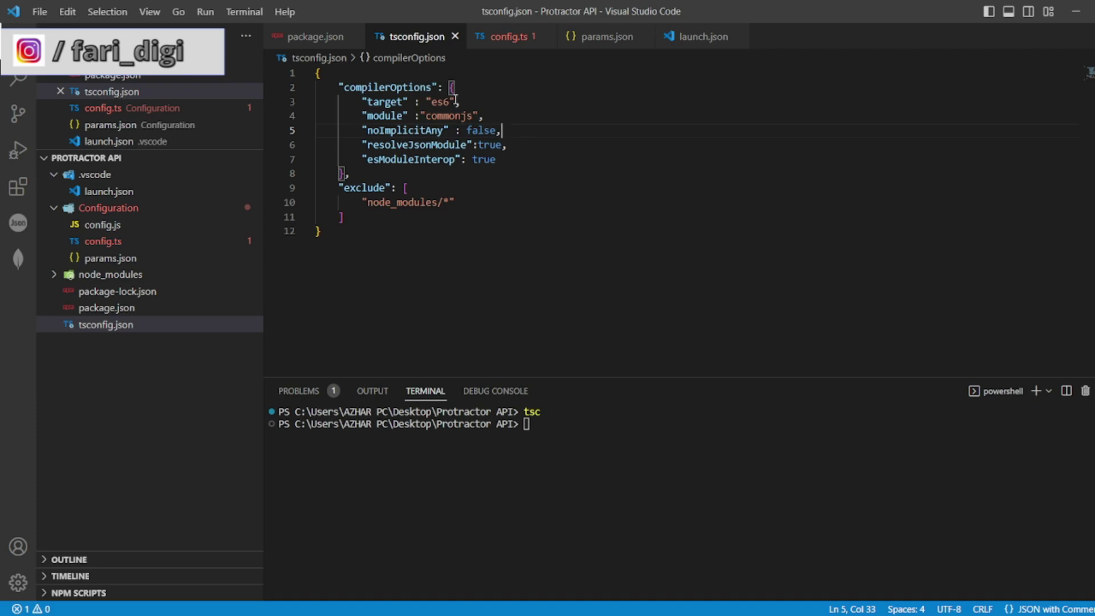
left_click(499, 38)
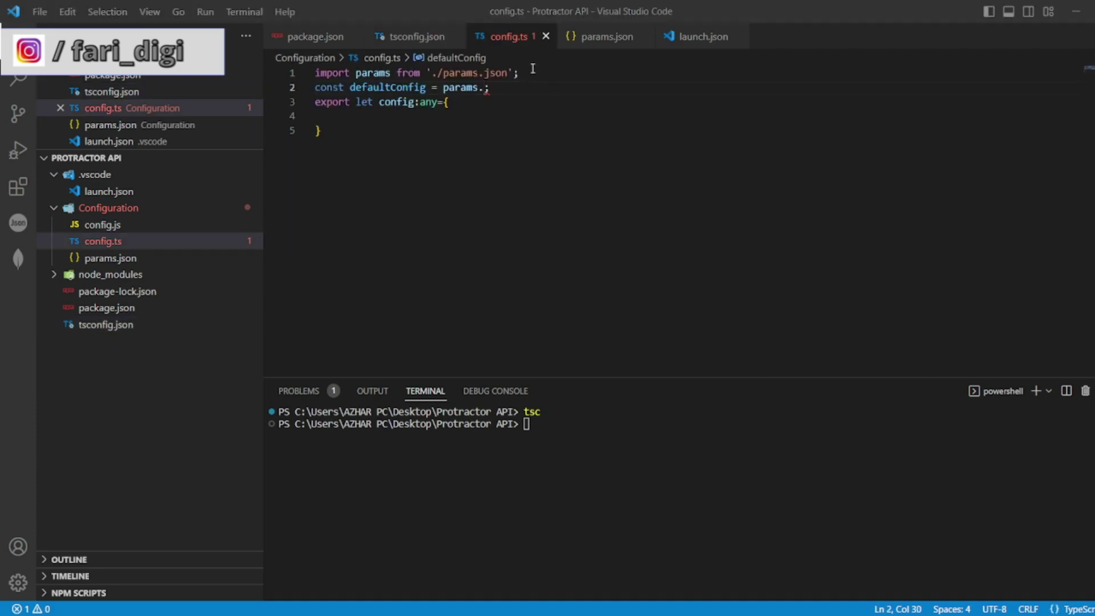
Step: Change line 2 of config.ts to read params.Reqres, confirming the Reqres key in params.json
key("BackSpace")
type(".")
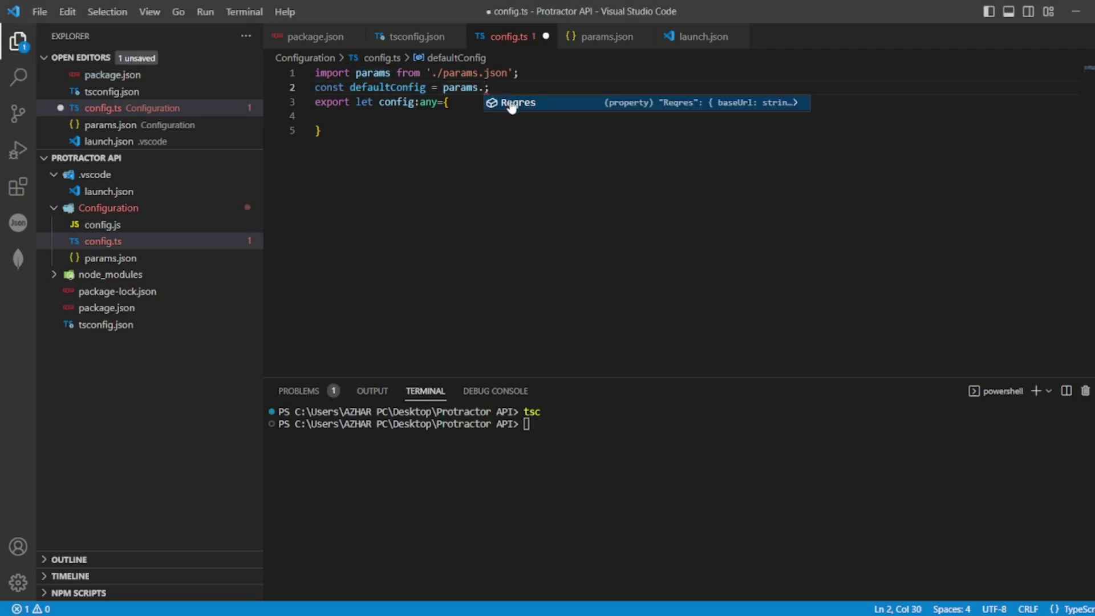
left_click(508, 103)
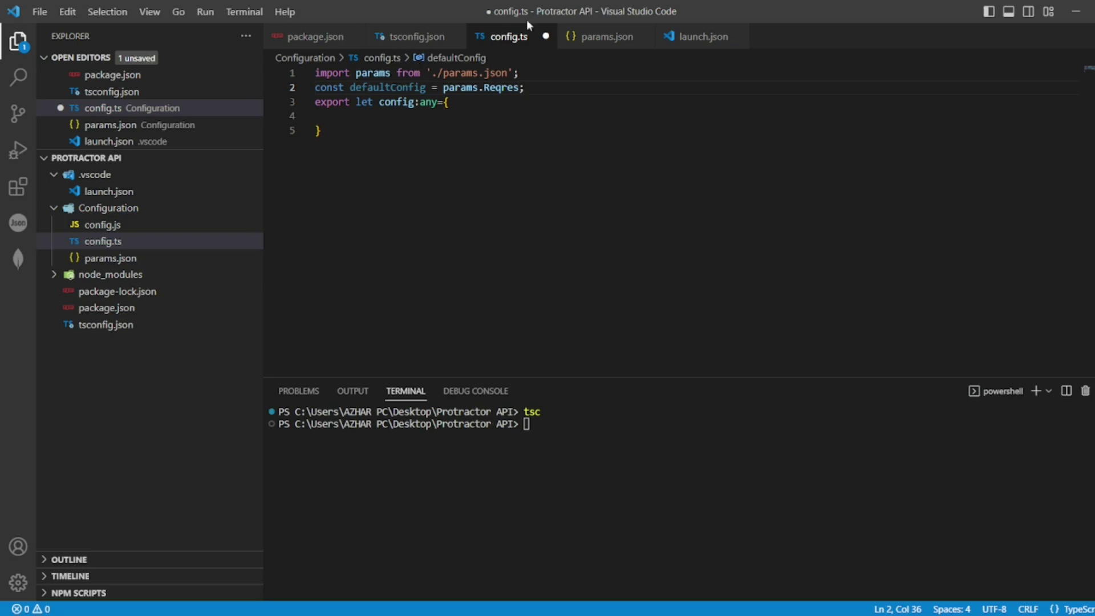
left_click(600, 37)
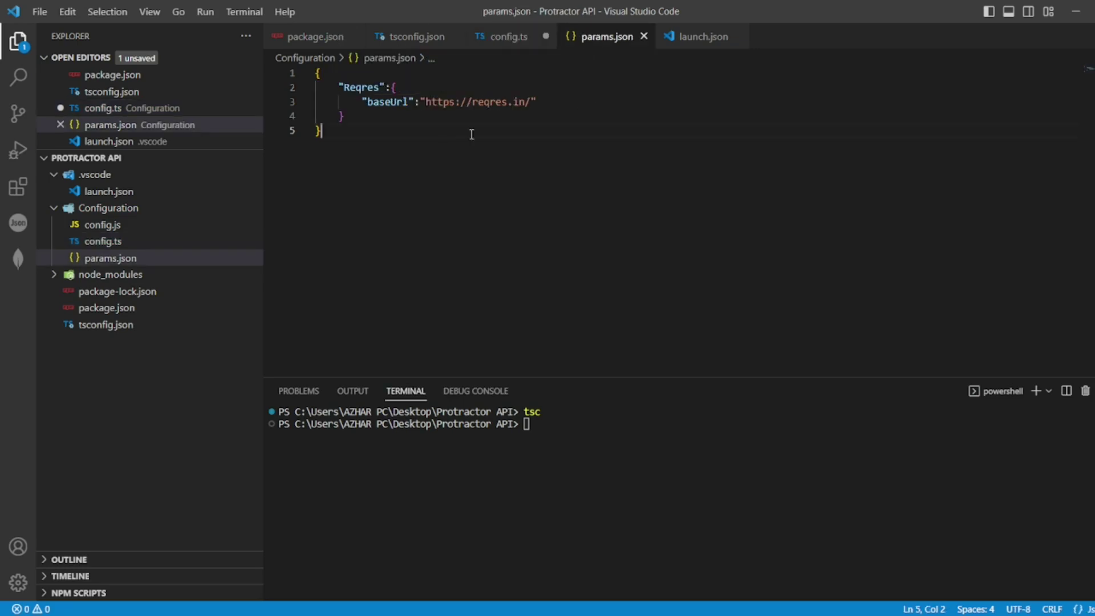
left_click(513, 36)
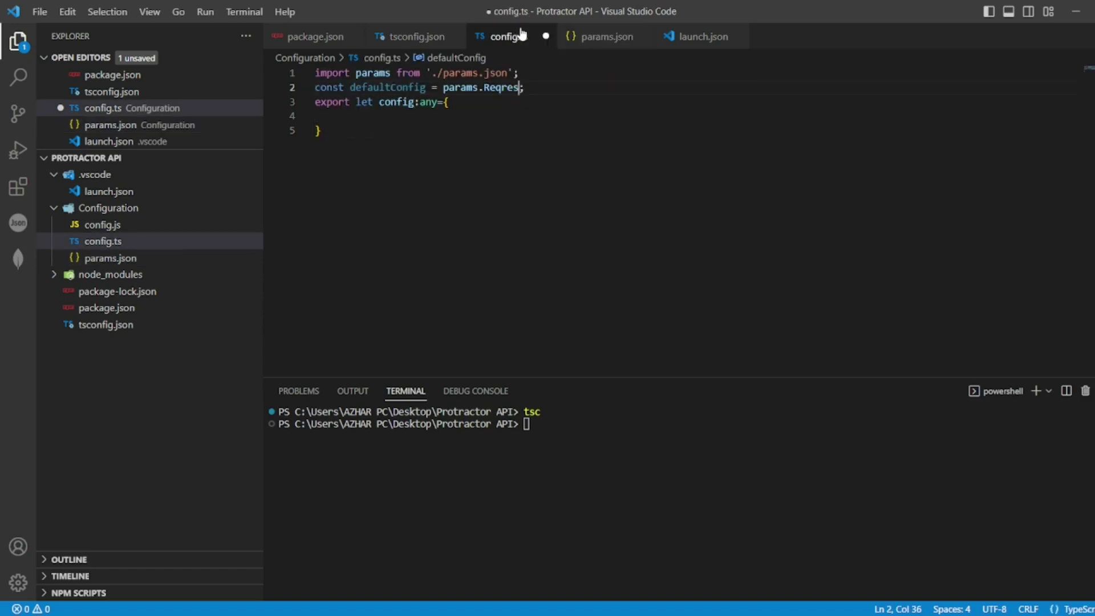